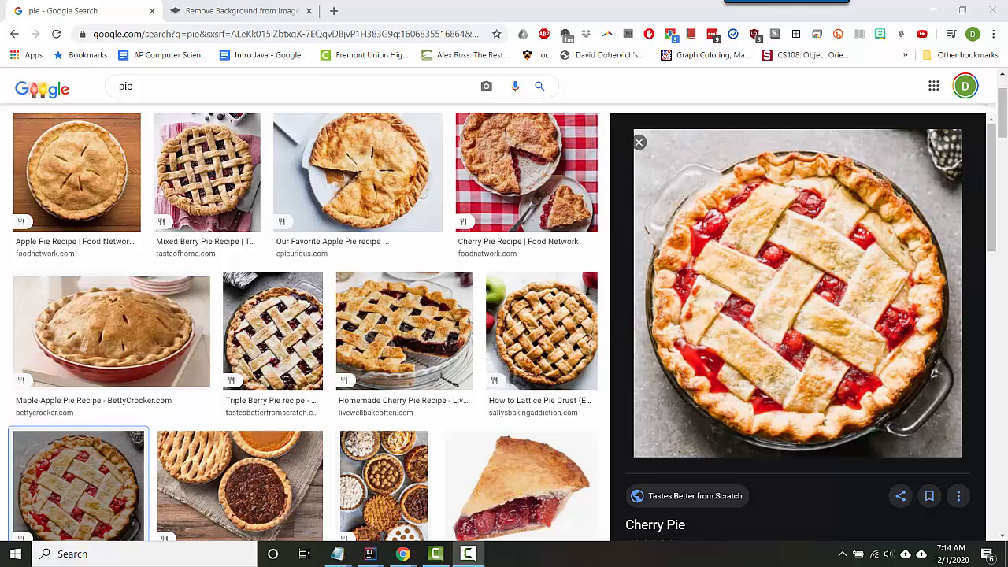
# Move the remove.bg page into its own window and arrange it beside the pie image search window.
pyautogui.click(257, 14)
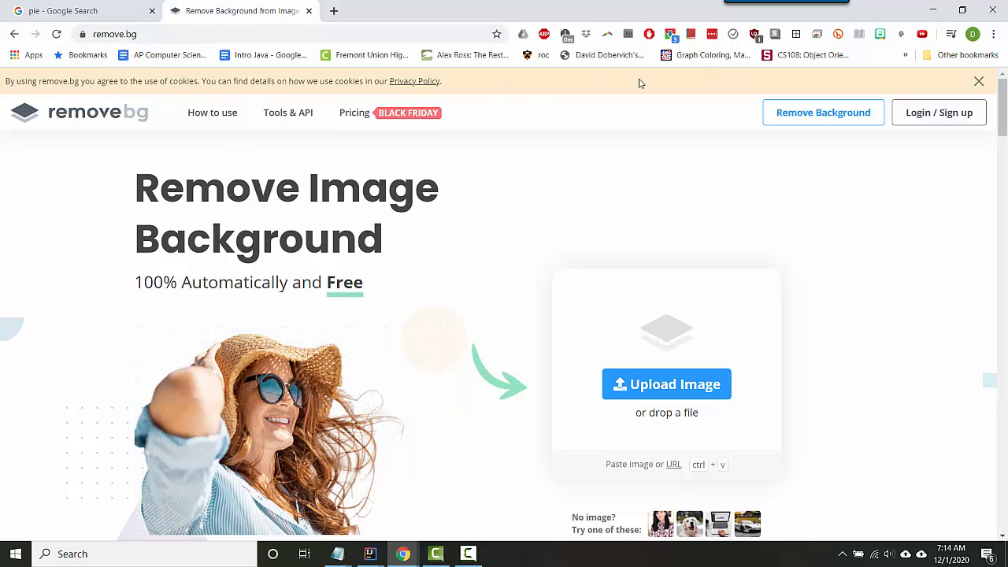
pyautogui.moveTo(202, 7); pyautogui.dragTo(567, 82)
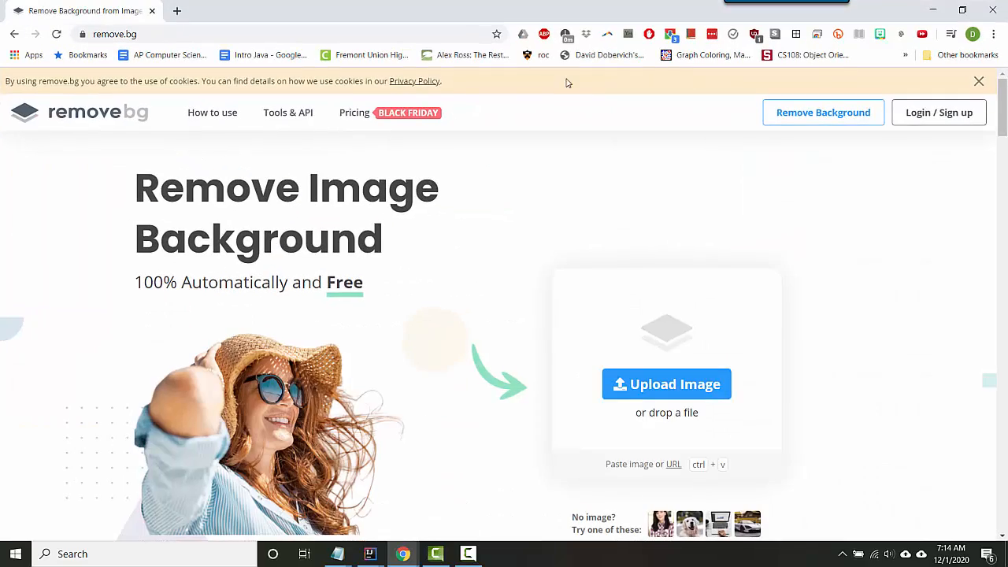
pyautogui.click(962, 9)
pyautogui.moveTo(459, 133); pyautogui.dragTo(362, 64)
pyautogui.moveTo(724, 392); pyautogui.dragTo(607, 519)
pyautogui.moveTo(768, 271); pyautogui.dragTo(809, 291)
pyautogui.click(962, 10)
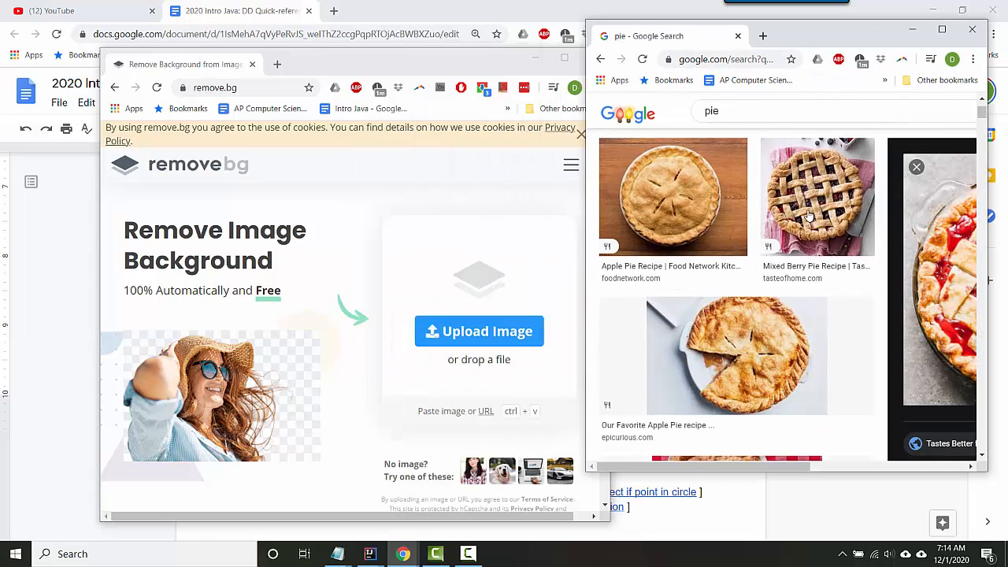
# Upload the enlarged cherry pie image from the search results to remove.bg and download the 500 × 500 cutout.
pyautogui.moveTo(906, 249); pyautogui.dragTo(320, 236)
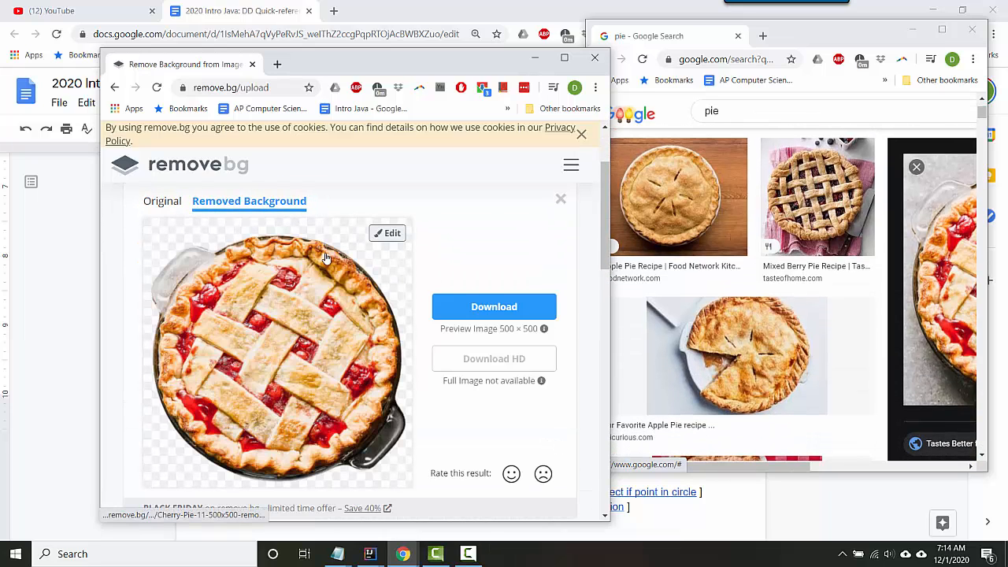
pyautogui.click(493, 306)
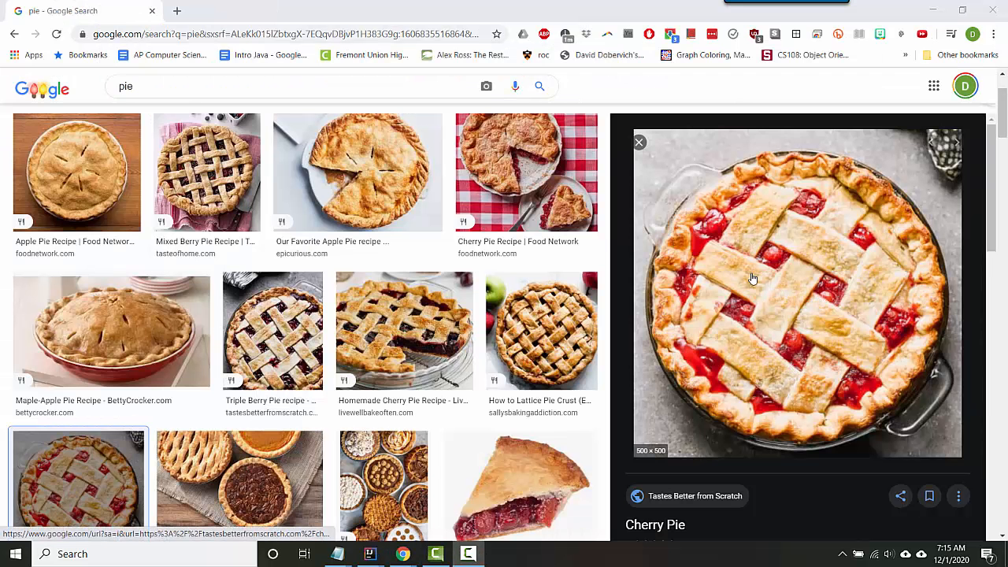
# Copy the enlarged cherry pie image and paste it into a blank paint.net canvas, leaving the offered update to install on exit.
pyautogui.rightClick(752, 278)
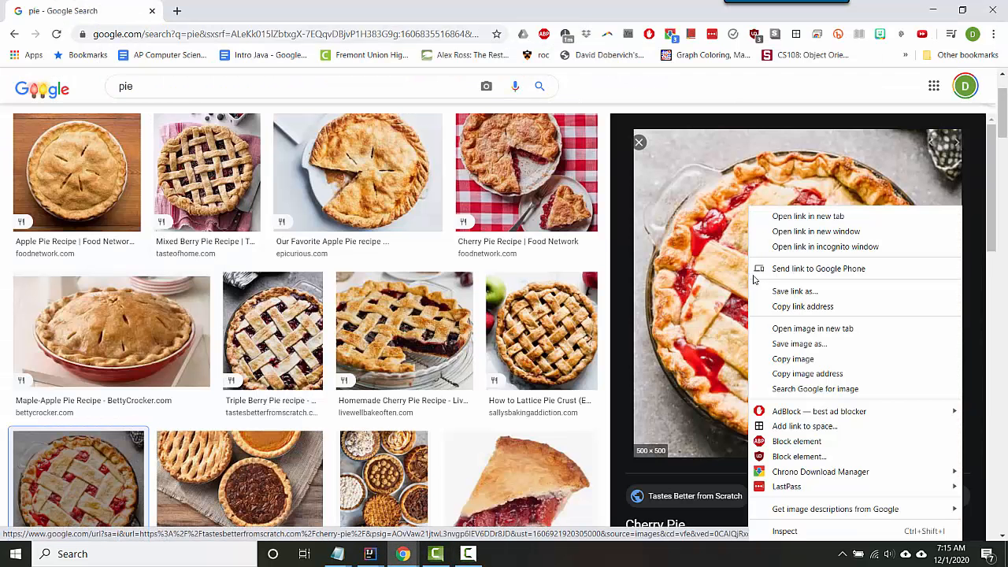
pyautogui.click(832, 362)
pyautogui.hotkey('alt', 'space')
pyautogui.write('paint')
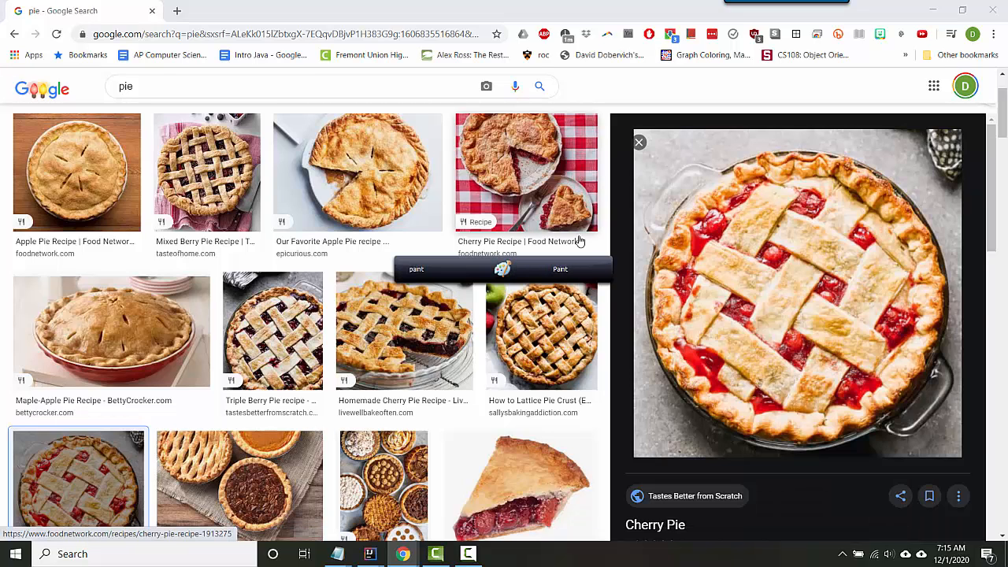
pyautogui.press('BackSpace')
pyautogui.press('Return')
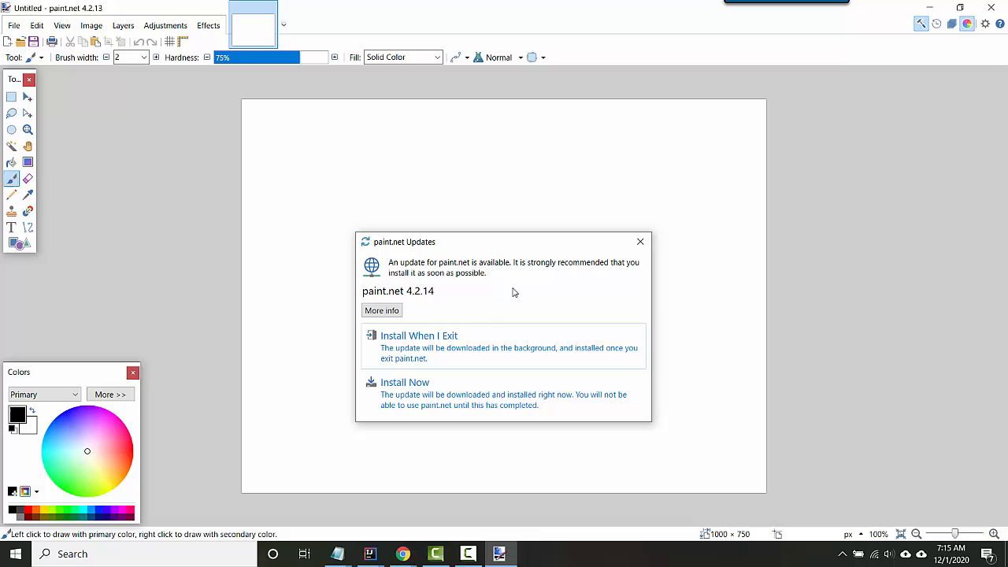
pyautogui.click(453, 353)
pyautogui.hotkey('ctrl', 'v')
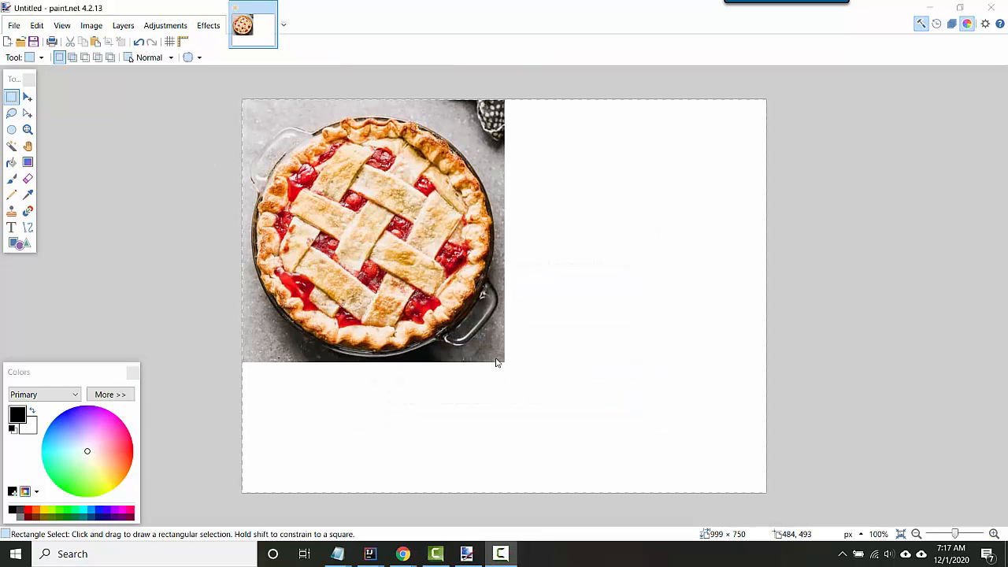
# Crop the image to a rectangular selection of about 487 × 459 pixels around the pie.
pyautogui.moveTo(500, 357); pyautogui.dragTo(244, 116)
pyautogui.click(91, 25)
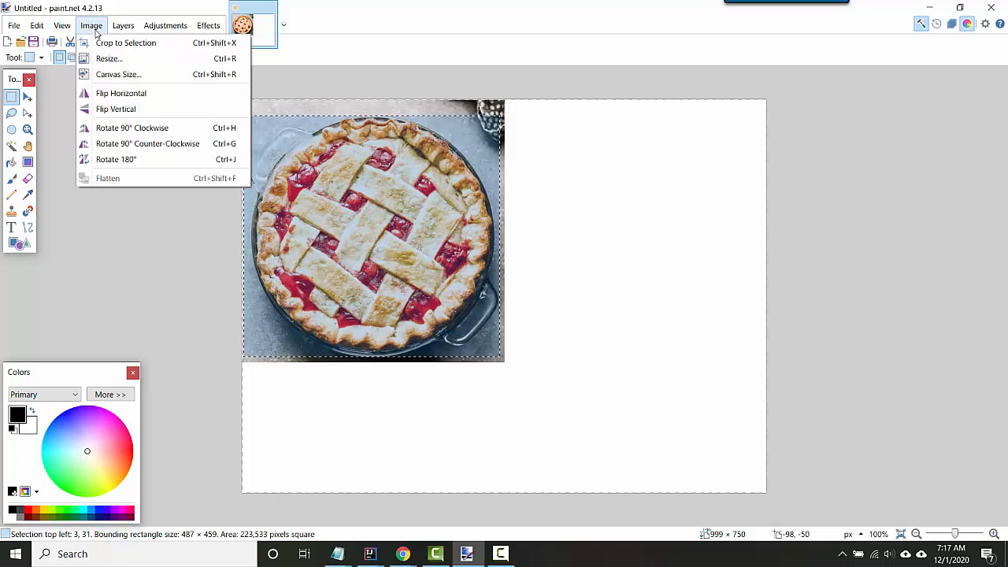
pyautogui.click(131, 43)
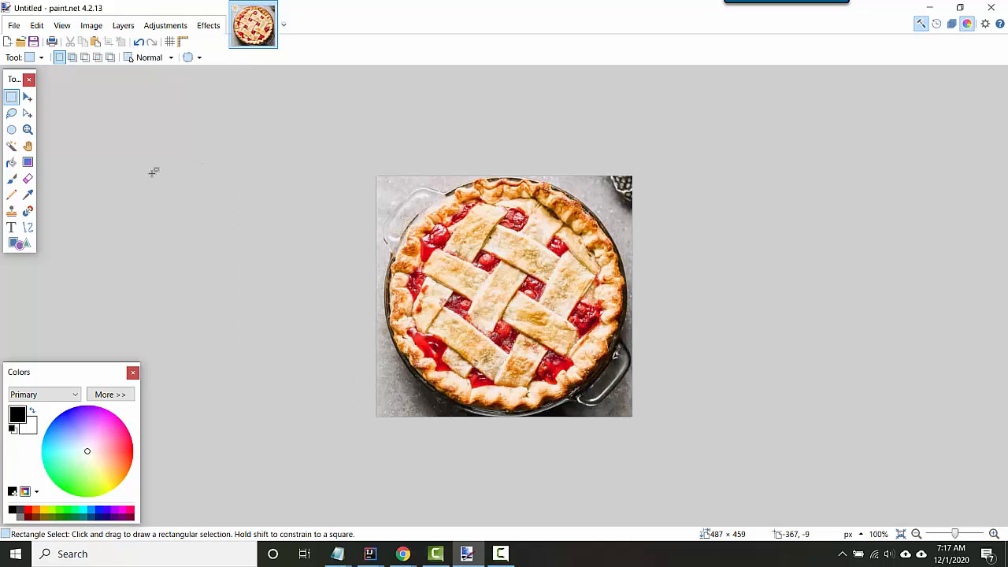
# Try to select the background around the pie with the Magic Wand at tolerances of 28%, 16% and 47%.
pyautogui.click(12, 148)
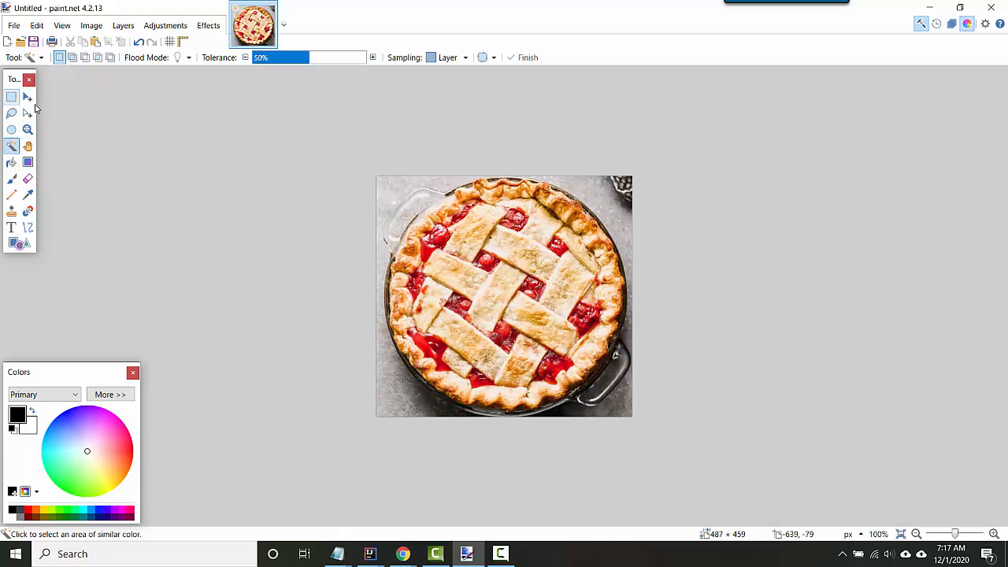
pyautogui.click(421, 182)
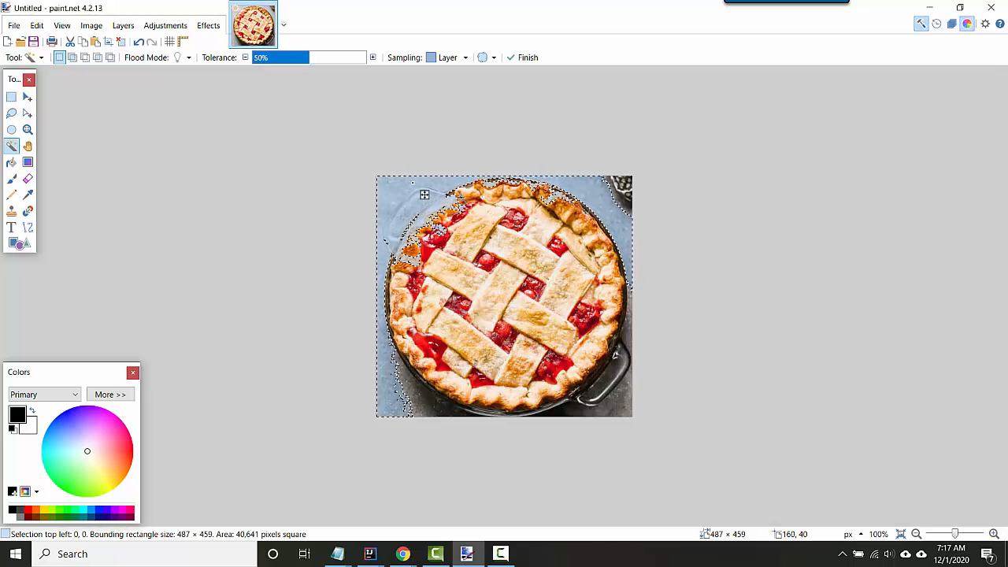
pyautogui.click(284, 57)
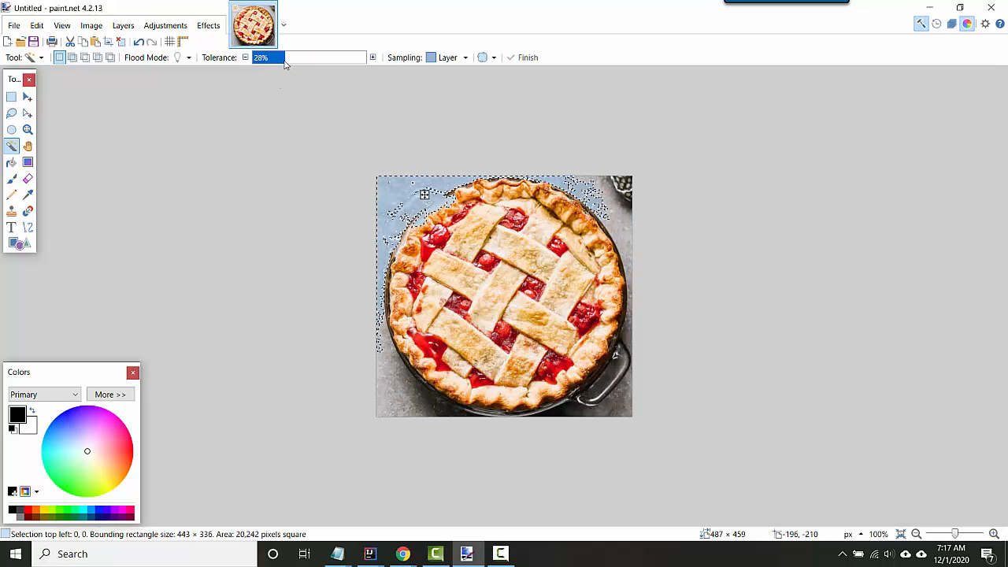
pyautogui.moveTo(284, 62)
pyautogui.mouseDown()
pyautogui.moveTo(262, 61)
pyautogui.moveTo(270, 63)
pyautogui.mouseUp()
pyautogui.moveTo(424, 195); pyautogui.dragTo(397, 367)
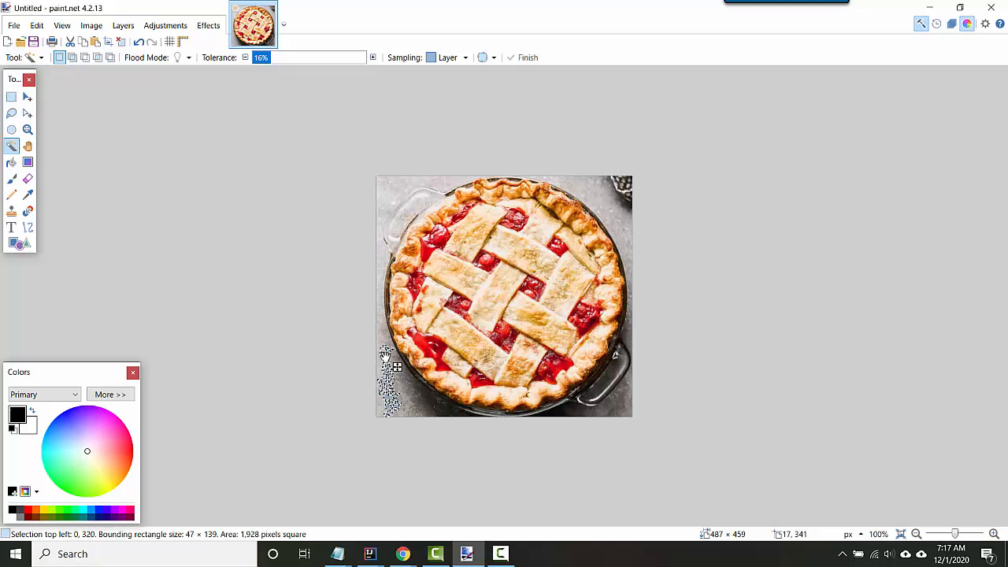
pyautogui.click(416, 392)
pyautogui.moveTo(263, 60); pyautogui.dragTo(306, 59)
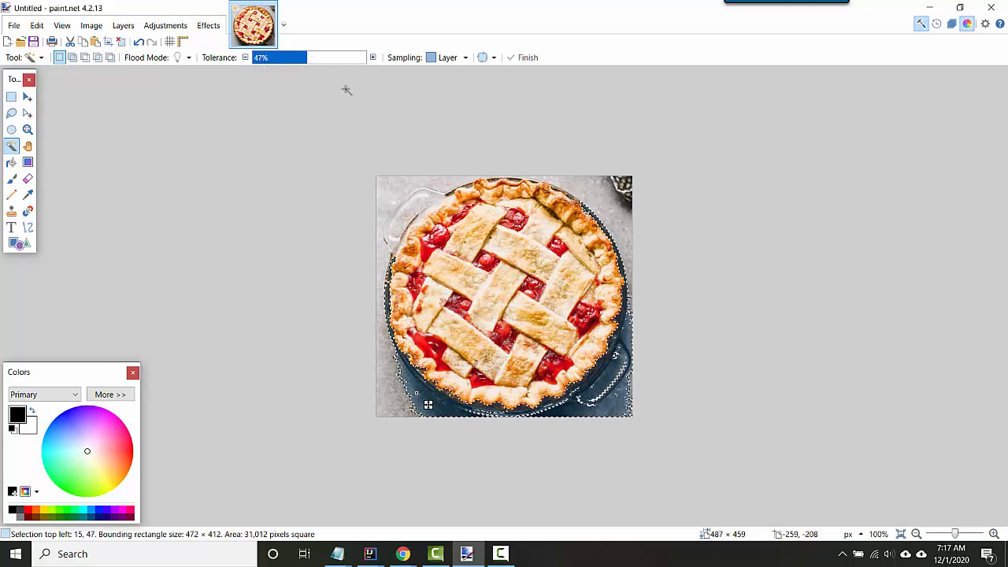
pyautogui.click(413, 198)
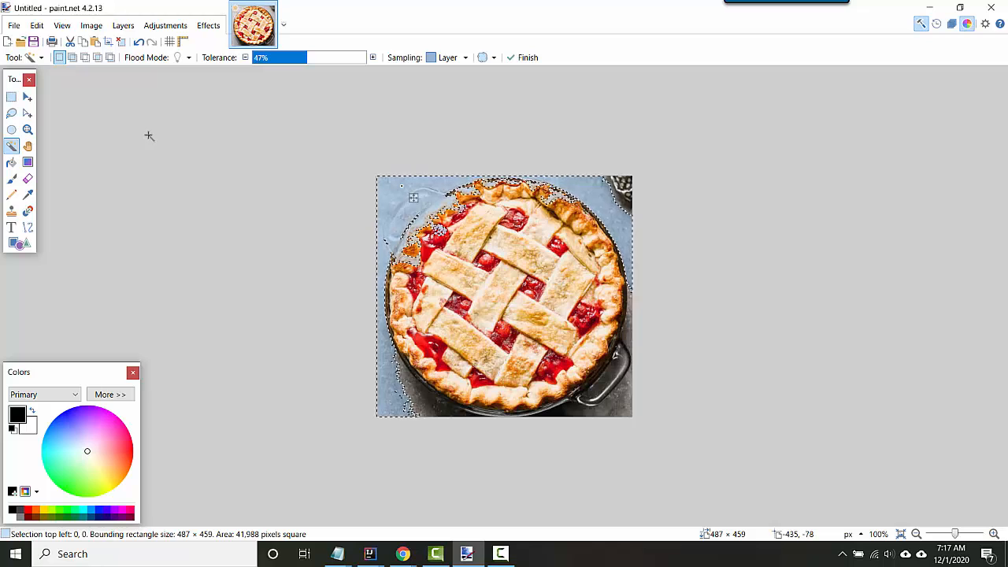
pyautogui.hotkey('ctrl', 'd')
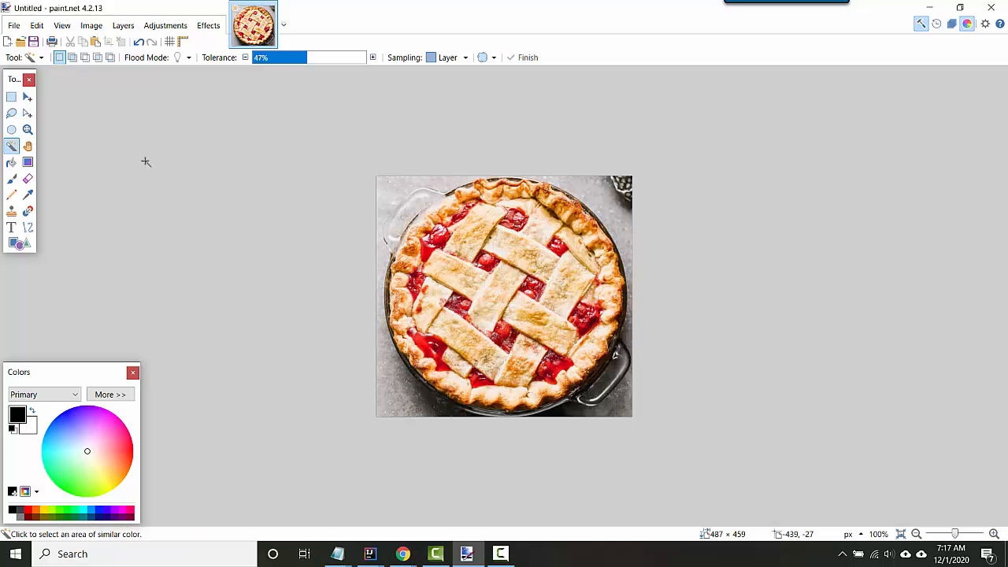
# Trace the outline of the pie dish and its handles with Lasso Select, enclosing about 471 × 448 pixels.
pyautogui.click(11, 129)
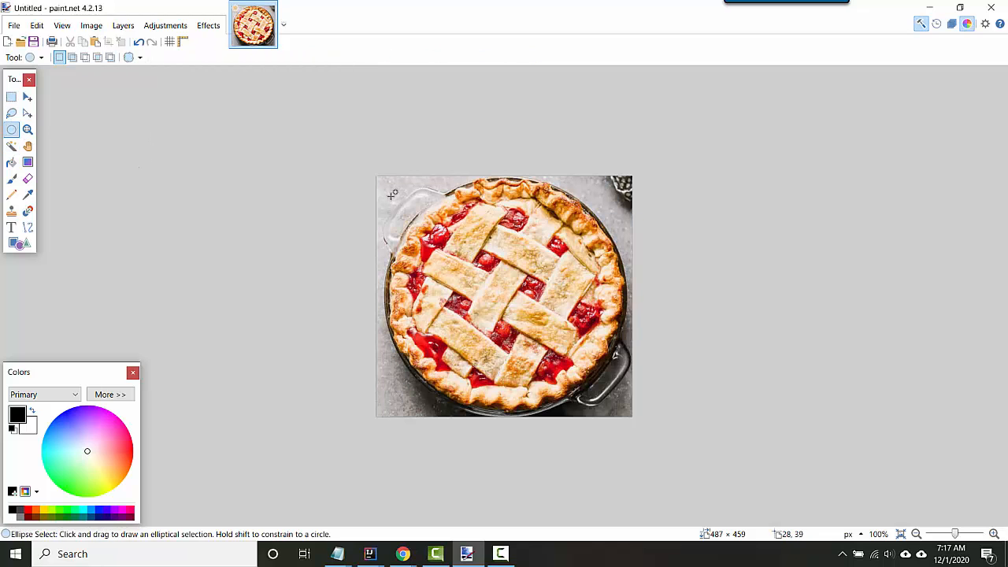
pyautogui.click(11, 113)
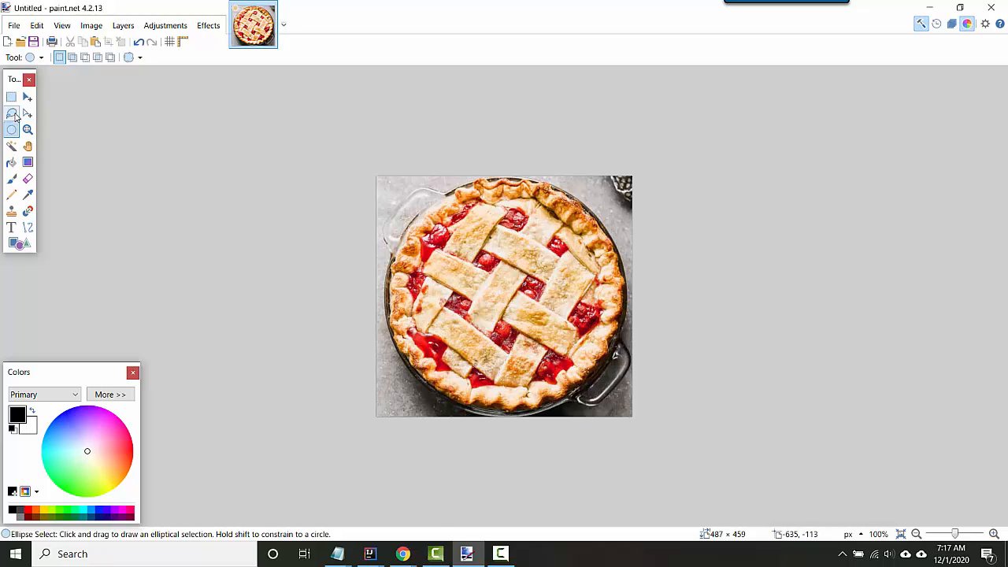
pyautogui.moveTo(420, 189); pyautogui.dragTo(396, 203)
pyautogui.moveTo(388, 244); pyautogui.dragTo(398, 293)
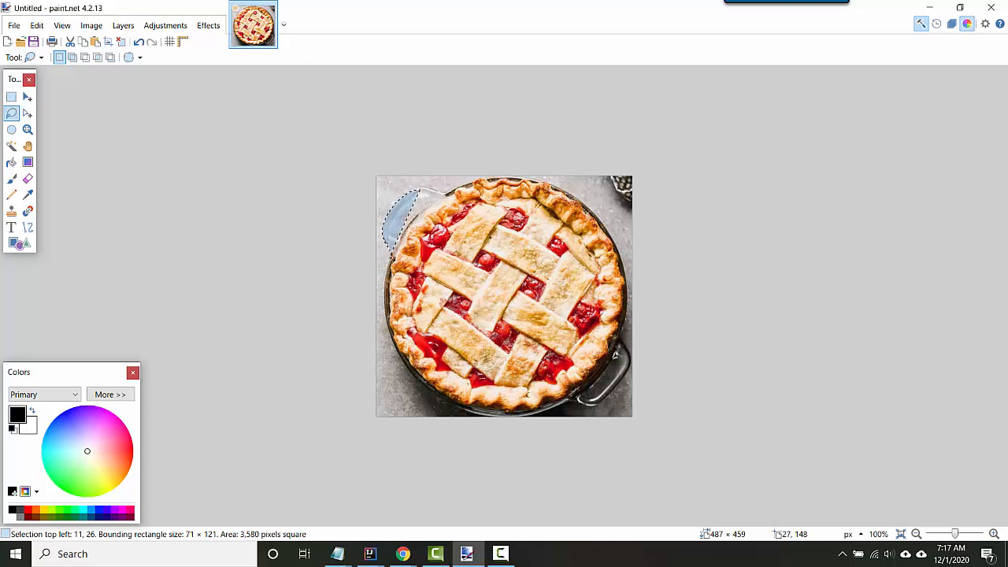
pyautogui.moveTo(387, 338)
pyautogui.mouseDown()
pyautogui.moveTo(391, 360)
pyautogui.moveTo(455, 404)
pyautogui.moveTo(559, 409)
pyautogui.moveTo(615, 398)
pyautogui.moveTo(625, 370)
pyautogui.moveTo(623, 260)
pyautogui.moveTo(603, 216)
pyautogui.moveTo(540, 182)
pyautogui.moveTo(423, 188)
pyautogui.mouseUp()
# Invert the lasso selection and erase the background around the pie dish.
pyautogui.click(90, 26)
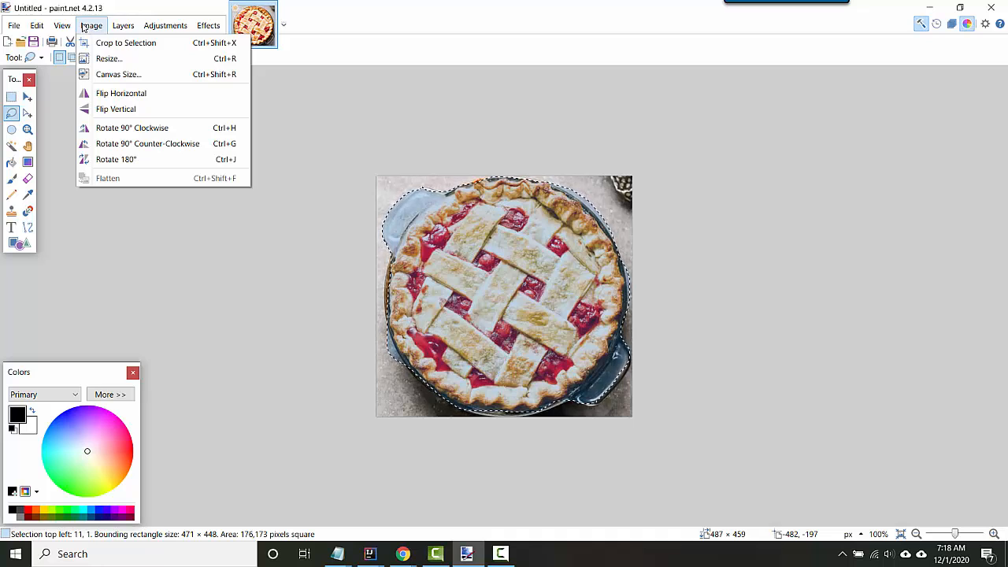
pyautogui.moveTo(46, 28)
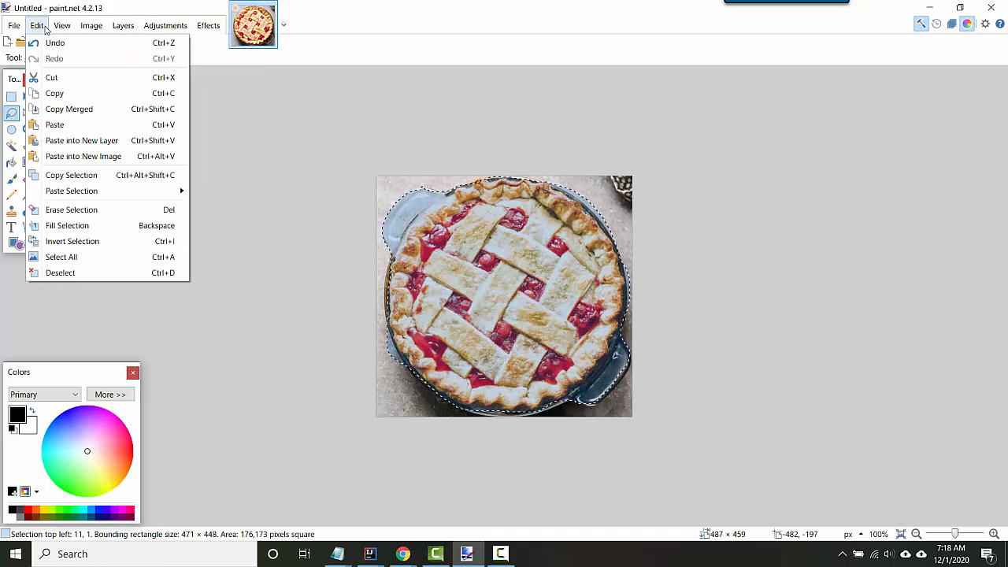
pyautogui.click(111, 247)
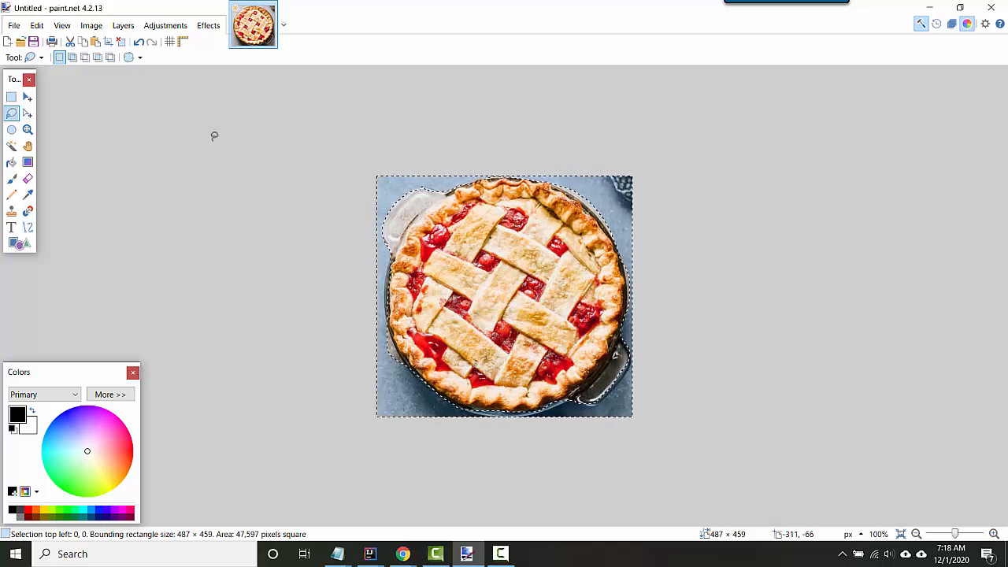
pyautogui.press('Delete')
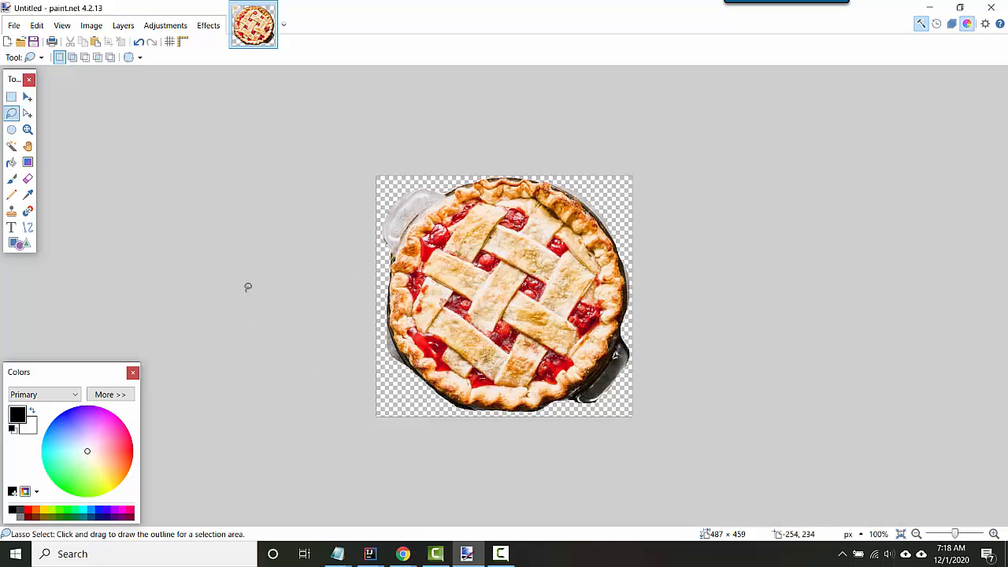
# Save the image as pie.png in the Pictures folder in PNG format with auto-detected bit depth.
pyautogui.click(14, 25)
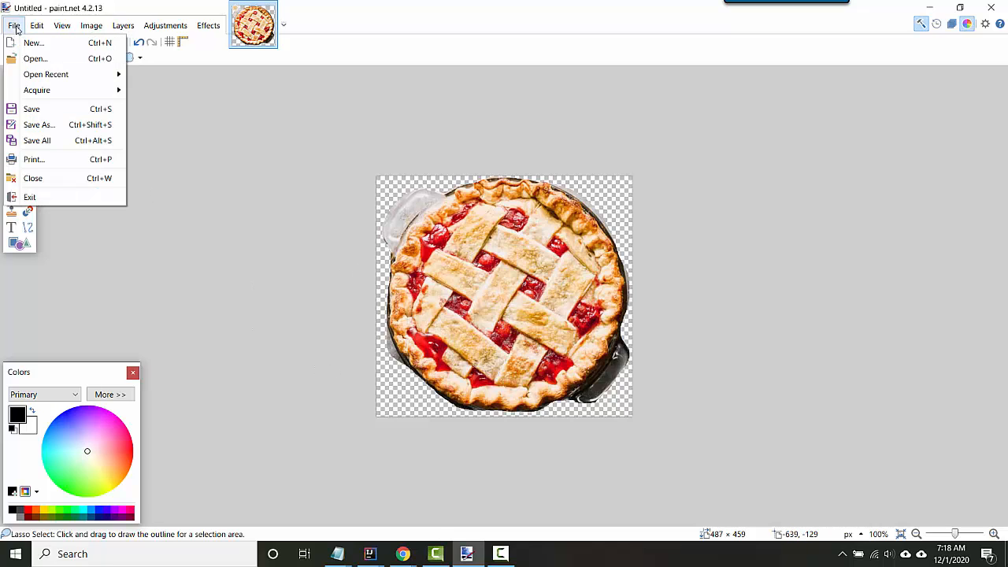
pyautogui.click(56, 130)
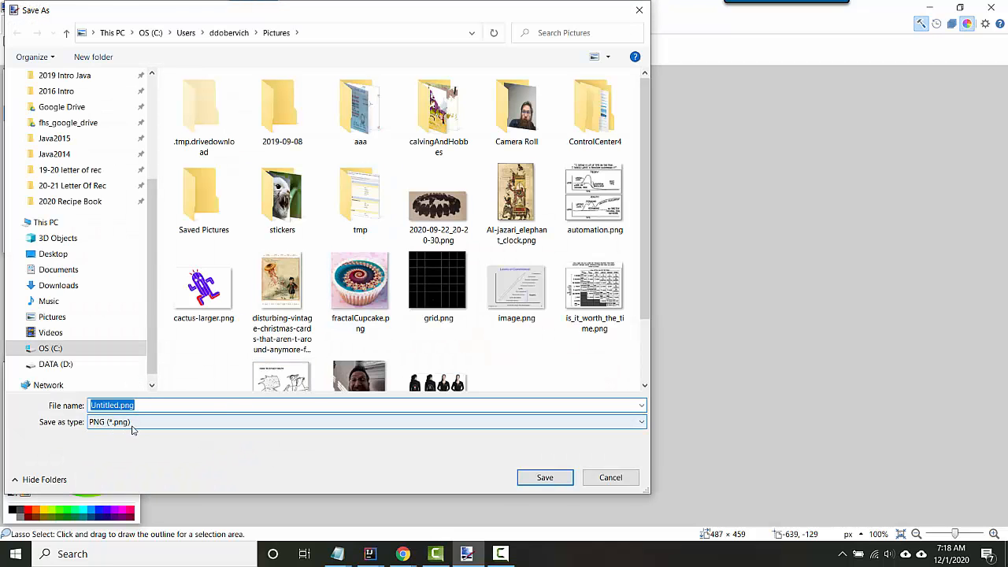
pyautogui.write('pic')
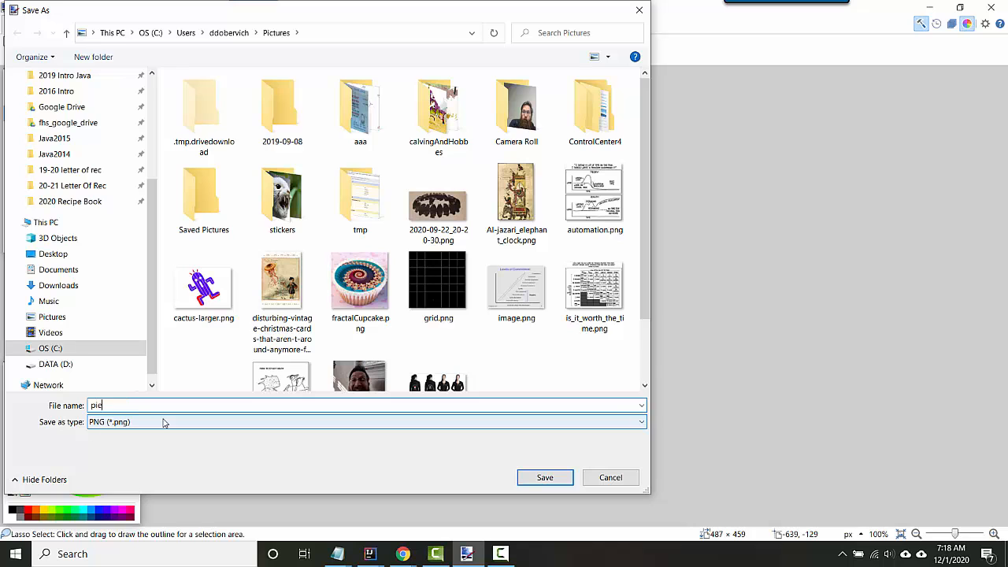
pyautogui.click(542, 477)
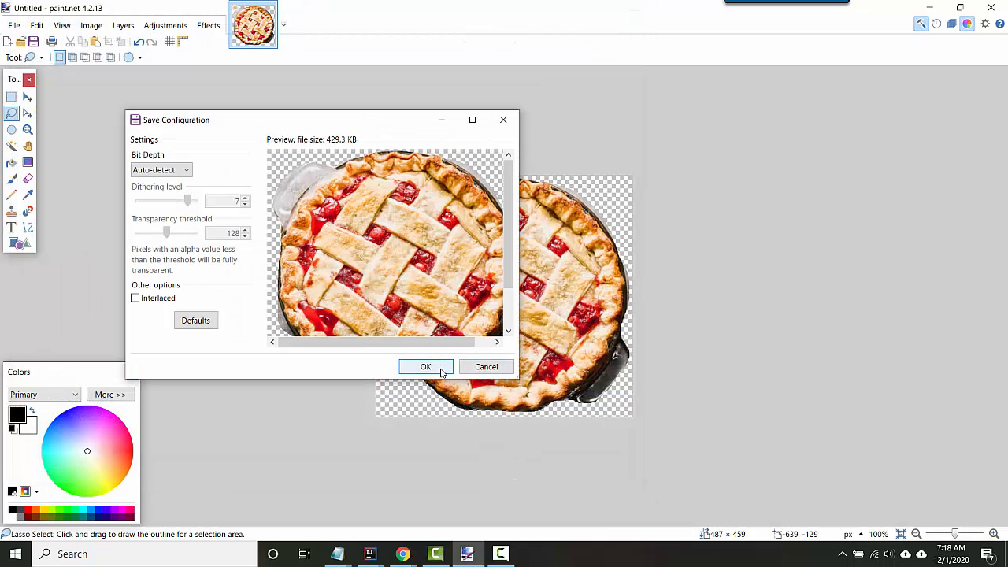
pyautogui.click(429, 368)
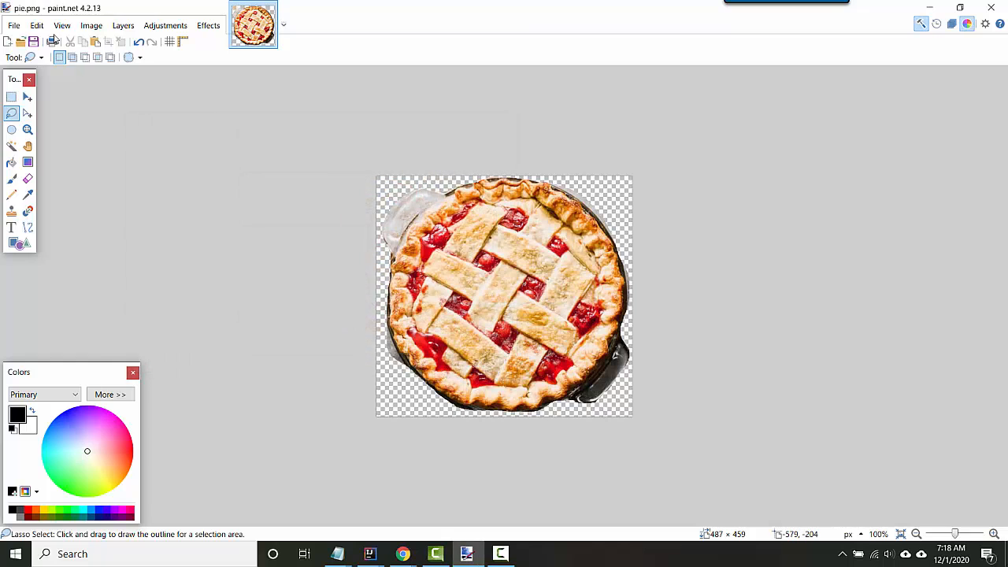
# Try reducing the canvas width to 100 pixels with the aspect ratio maintained, and undo the change.
pyautogui.click(101, 32)
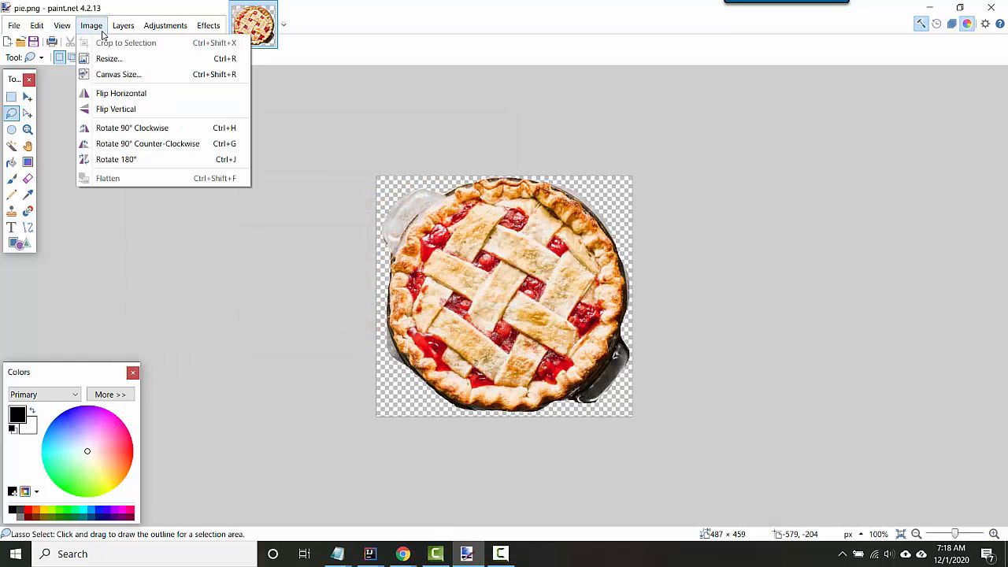
pyautogui.click(152, 79)
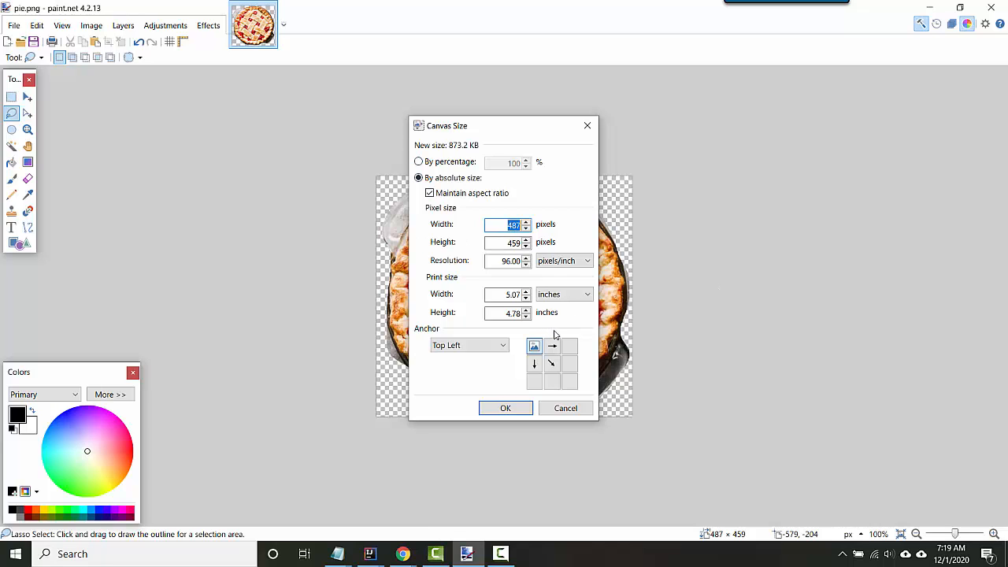
pyautogui.write('100')
pyautogui.click(514, 243)
pyautogui.click(506, 408)
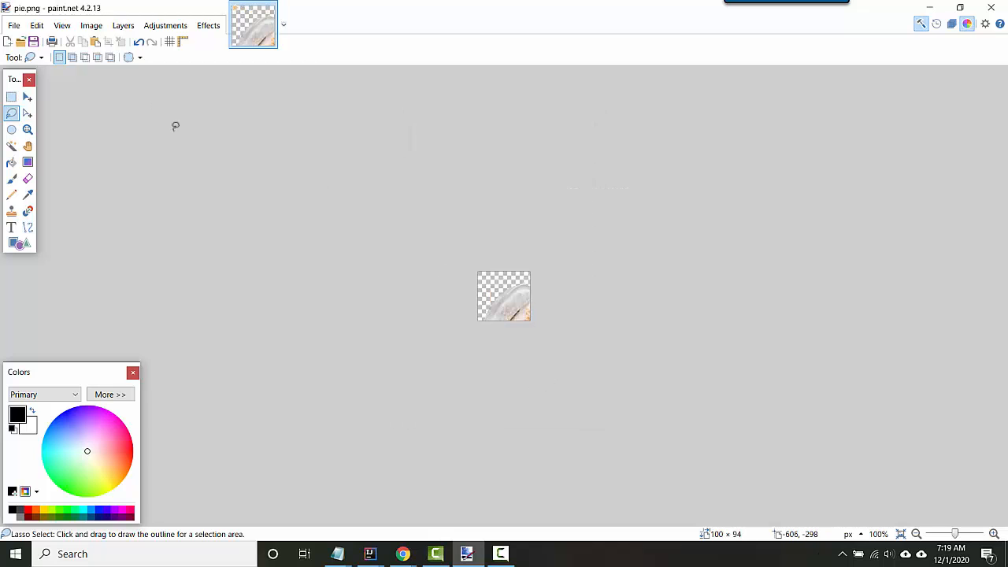
pyautogui.hotkey('ctrl', 'z')
# Resize the pie image to a width of 100 pixels with the aspect ratio maintained, and save the file.
pyautogui.click(125, 27)
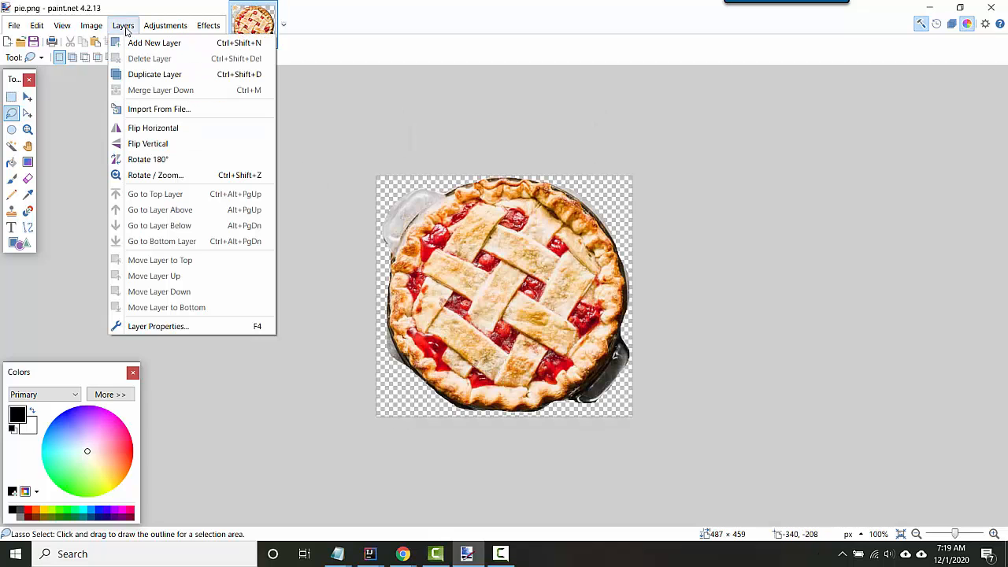
pyautogui.moveTo(85, 27)
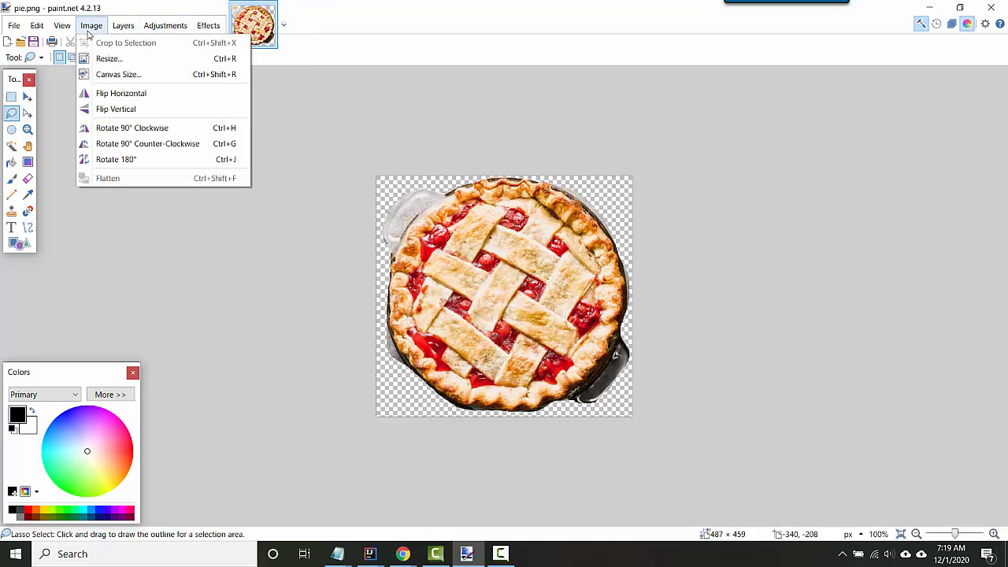
pyautogui.click(108, 58)
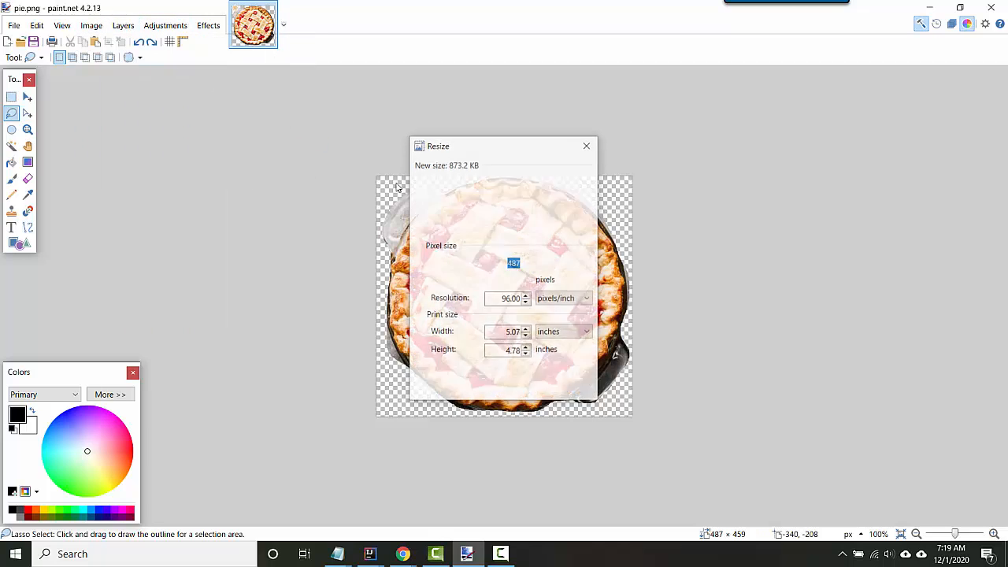
pyautogui.write('100')
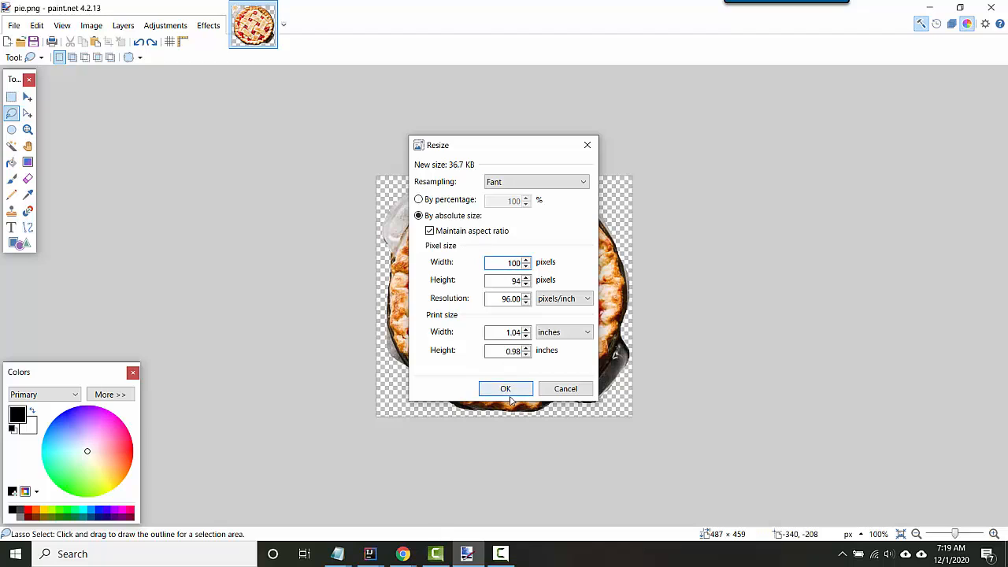
pyautogui.click(513, 388)
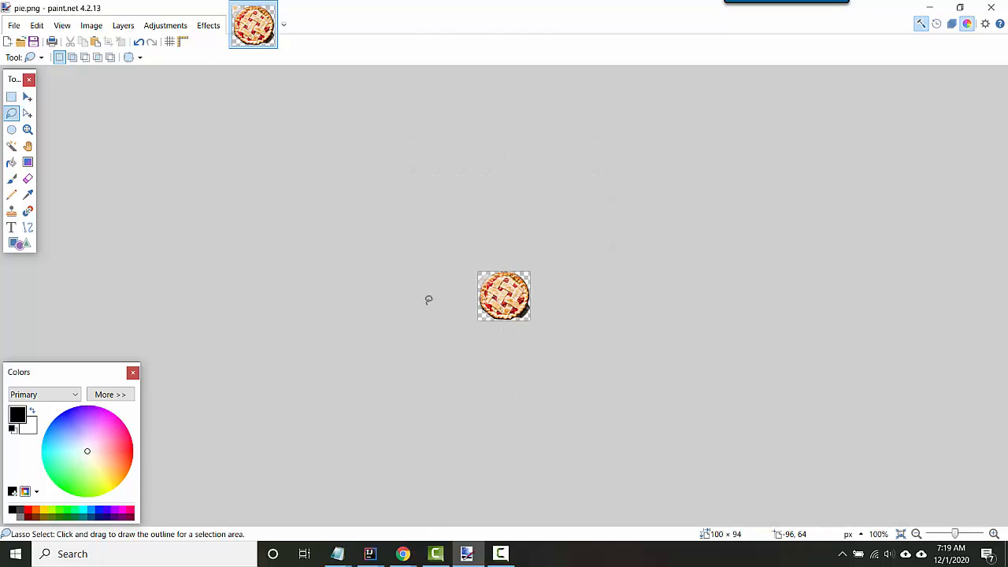
pyautogui.hotkey('ctrl', 's')
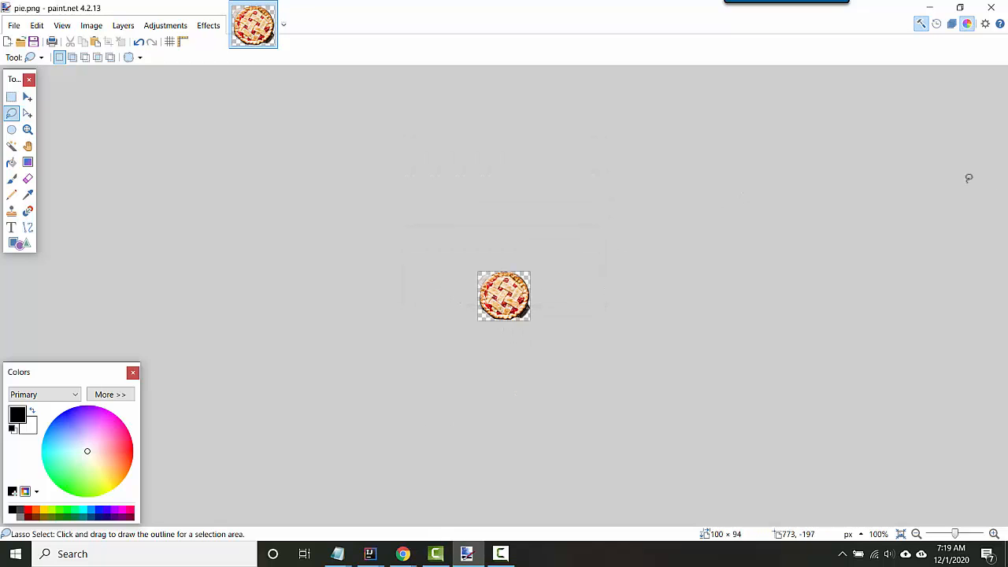